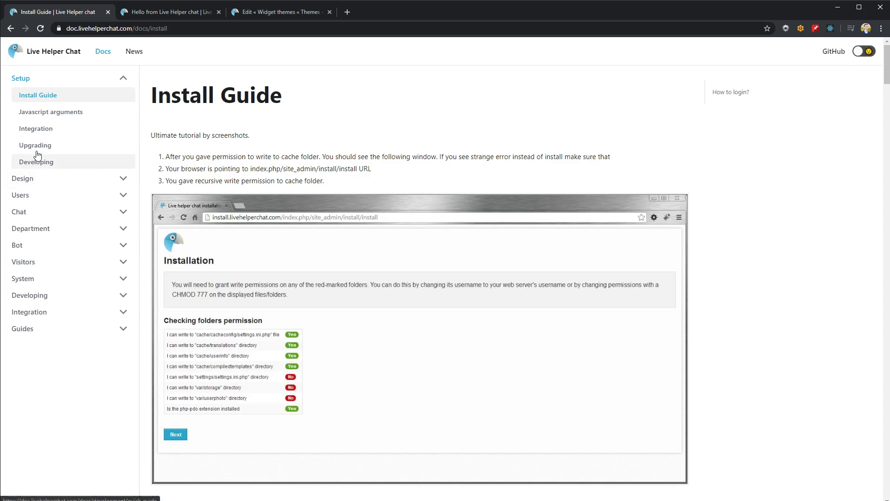
Open the Chat window documentation page from the Chat section and review its introduction and message area.
click(51, 215)
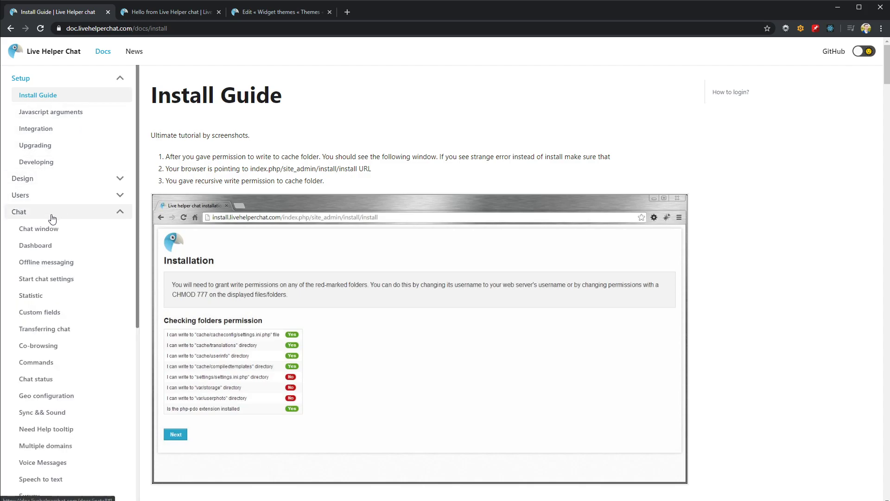
click(51, 233)
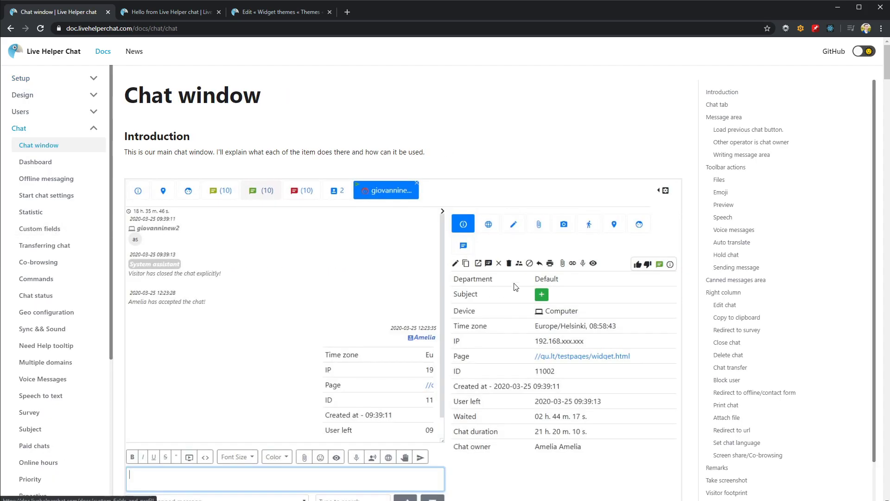
scroll(546, 266, down, 5)
scroll(505, 260, down, 5)
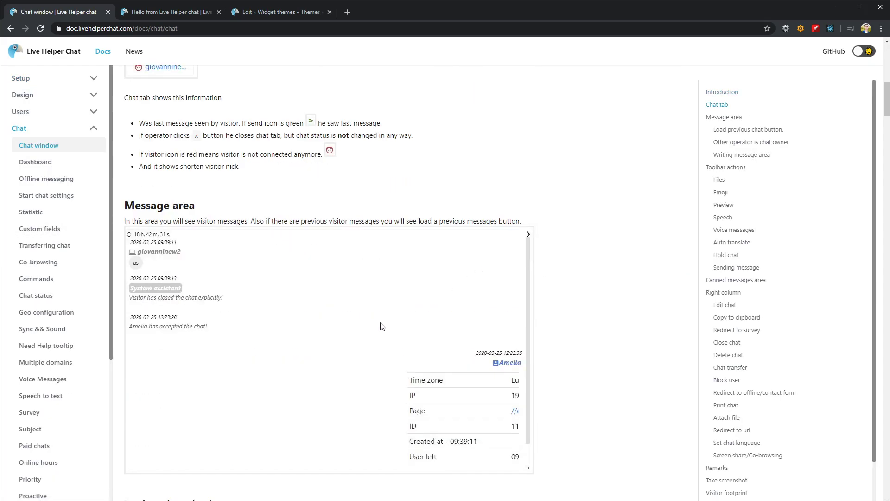
scroll(311, 343, down, 10)
scroll(403, 308, up, 20)
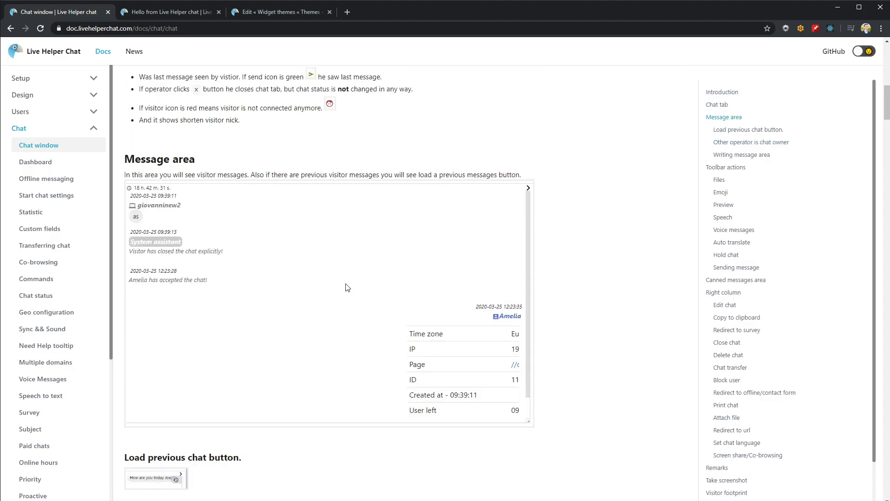
scroll(343, 281, up, 1)
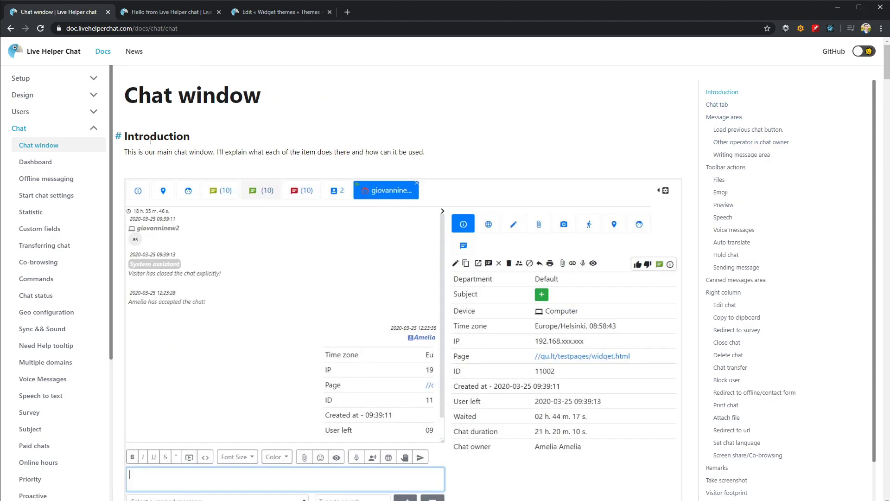
Open the Javascript arguments page of the Setup documentation and review its public methods.
click(88, 129)
click(61, 94)
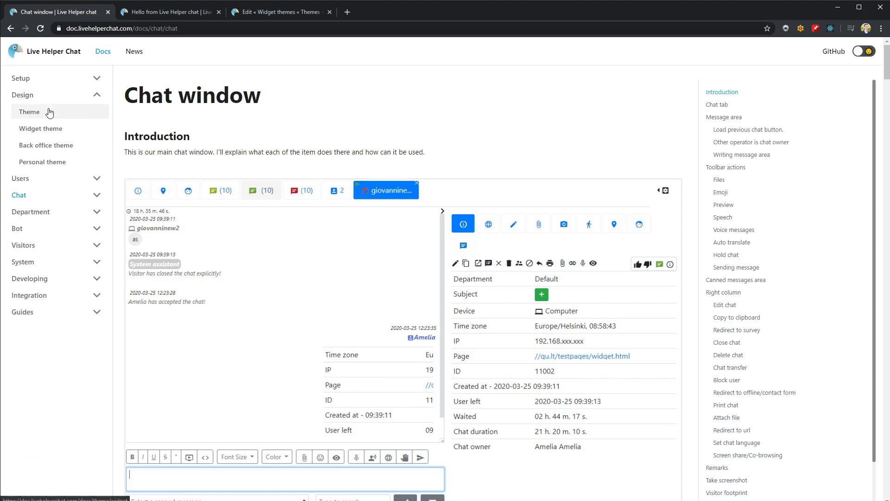
click(50, 79)
click(52, 112)
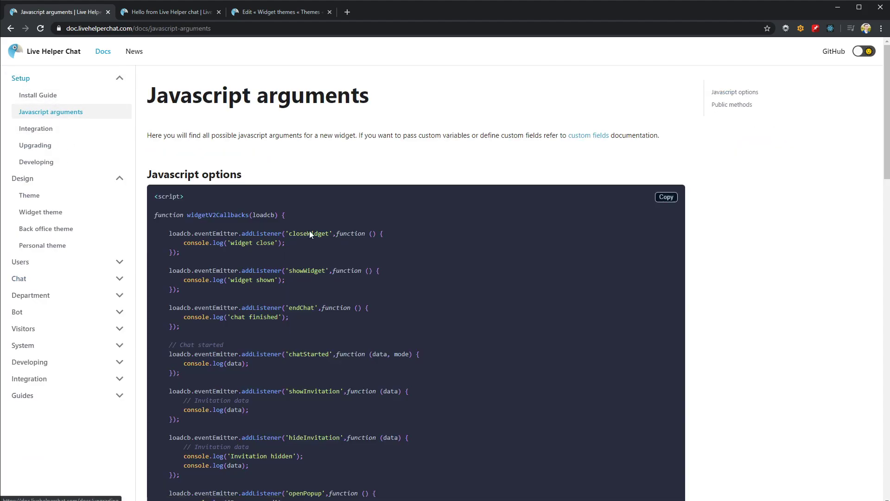
scroll(309, 231, down, 20)
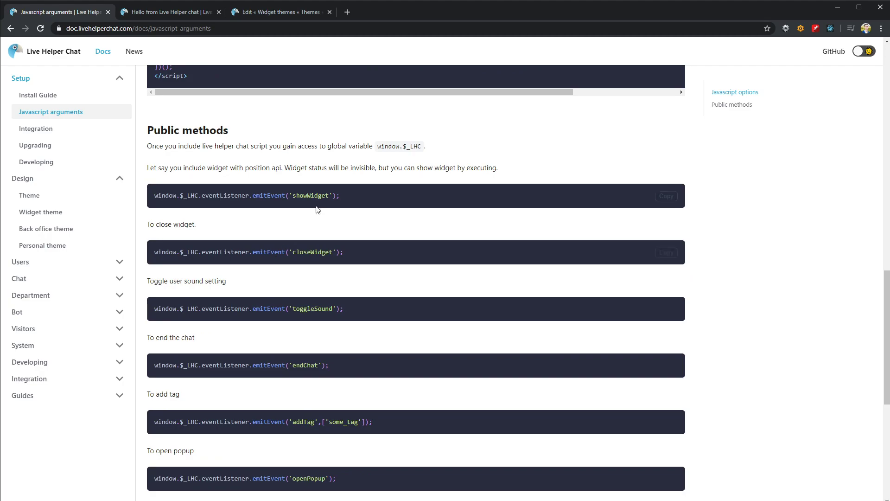
scroll(324, 328, down, 3)
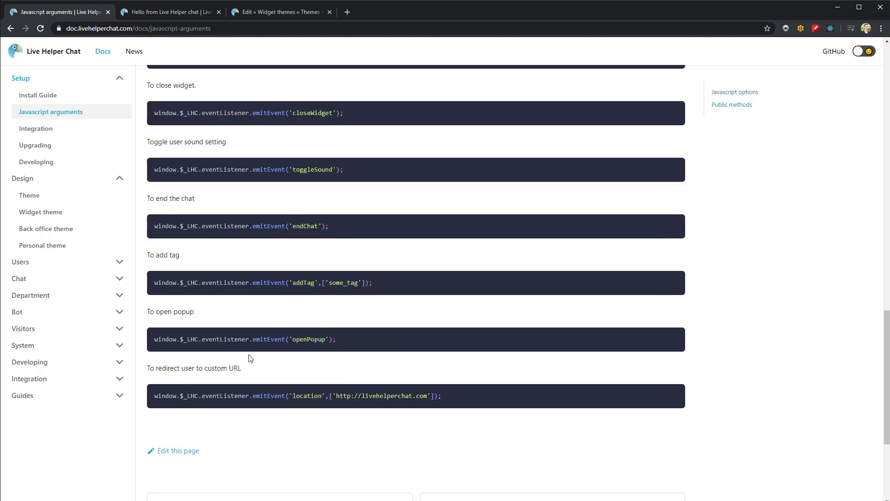
scroll(251, 358, up, 2)
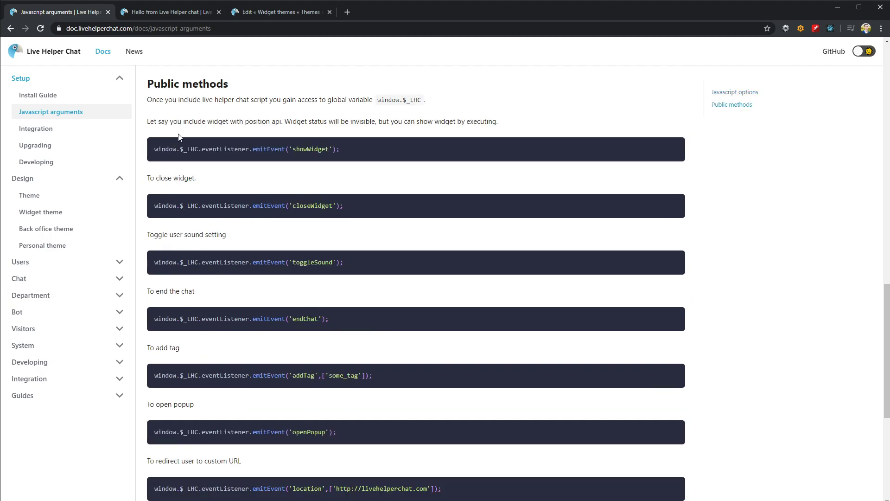
scroll(283, 166, down, 2)
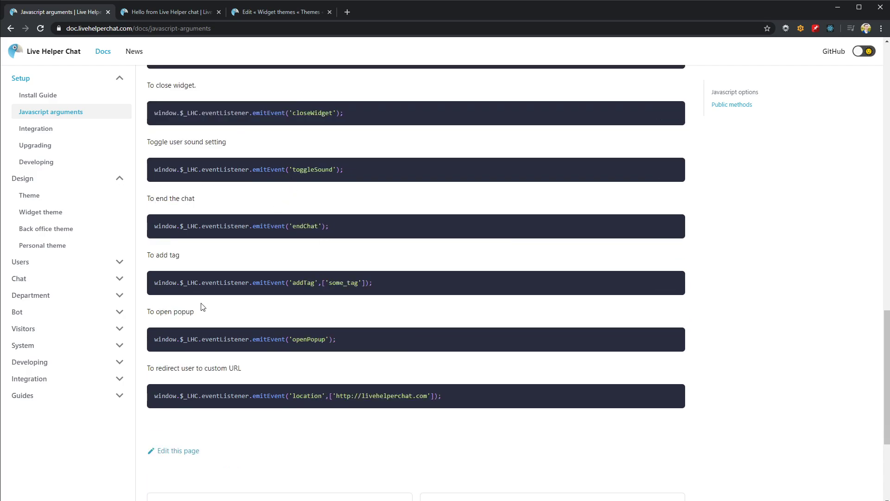
Examine the Javascript options script and the public methods, highlighting the showWidget call.
scroll(227, 294, up, 10)
scroll(247, 252, up, 6)
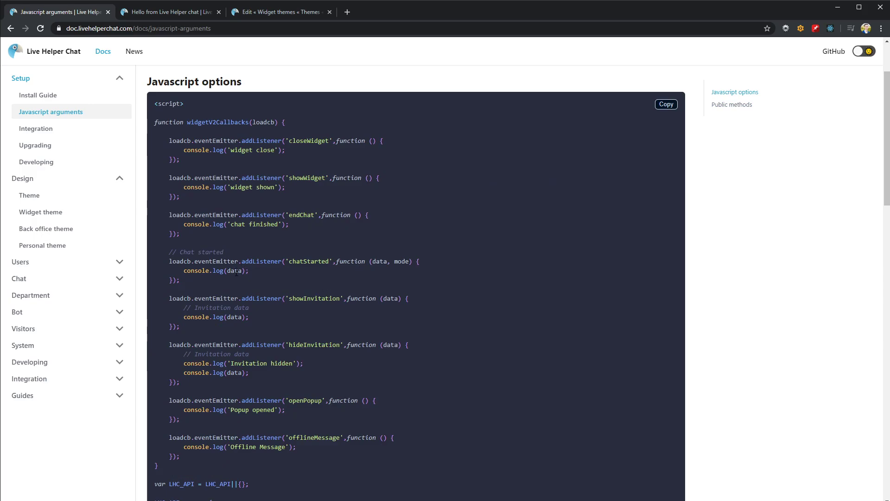
scroll(236, 273, down, 14)
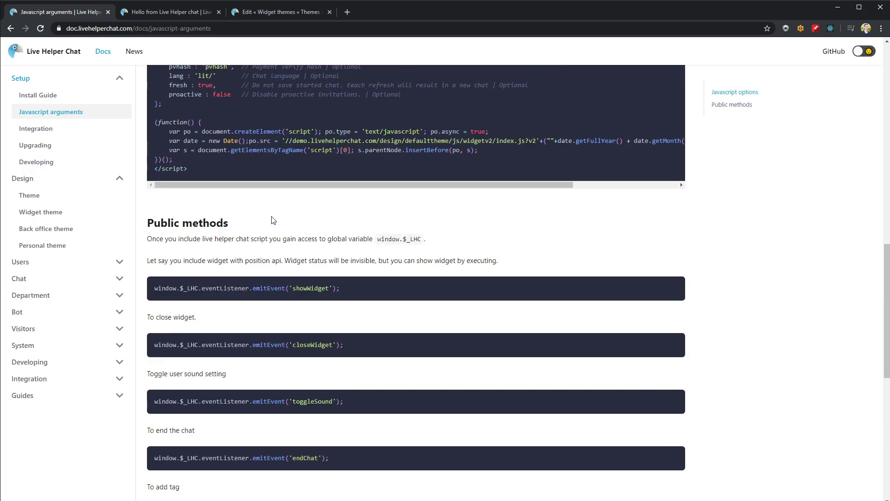
scroll(273, 220, down, 2)
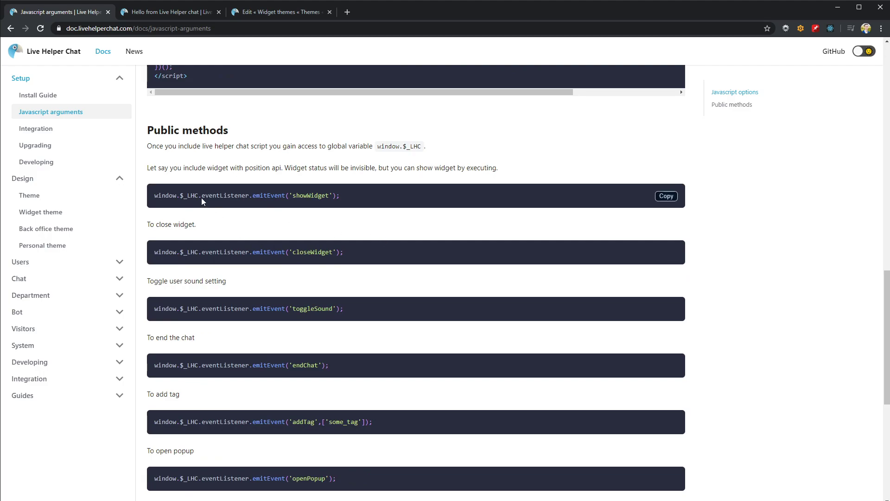
scroll(266, 223, down, 2)
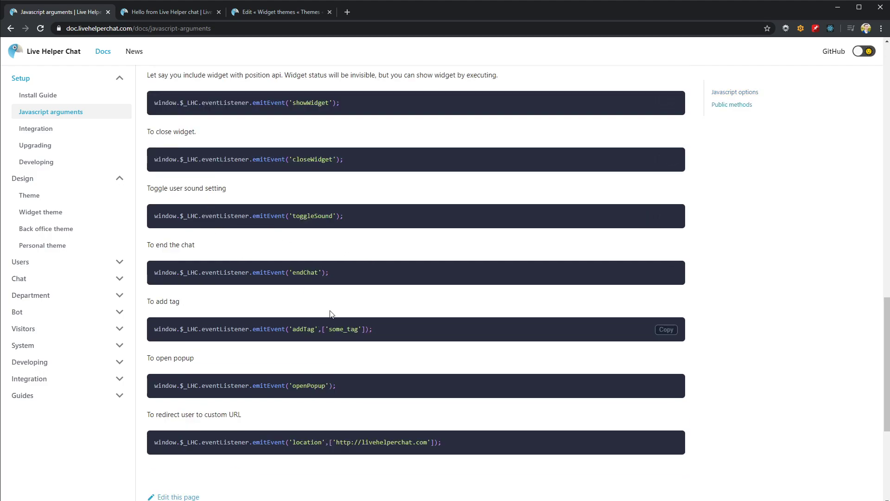
scroll(282, 230, up, 7)
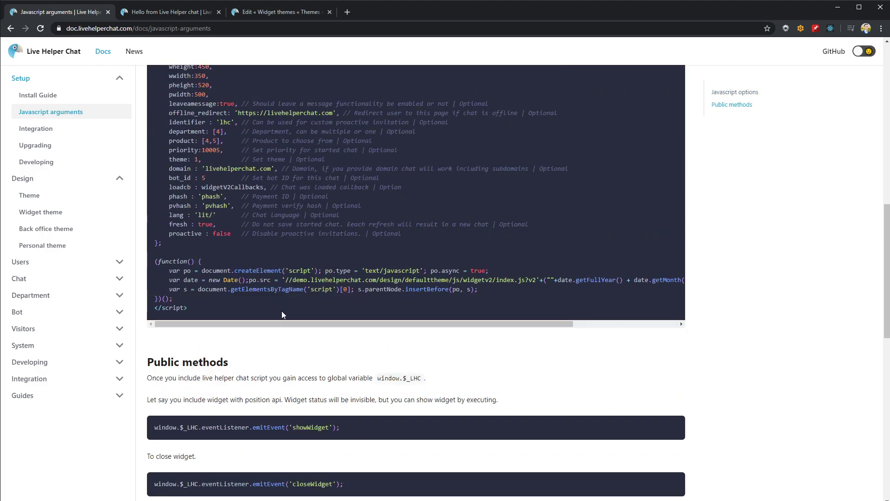
scroll(263, 381, down, 4)
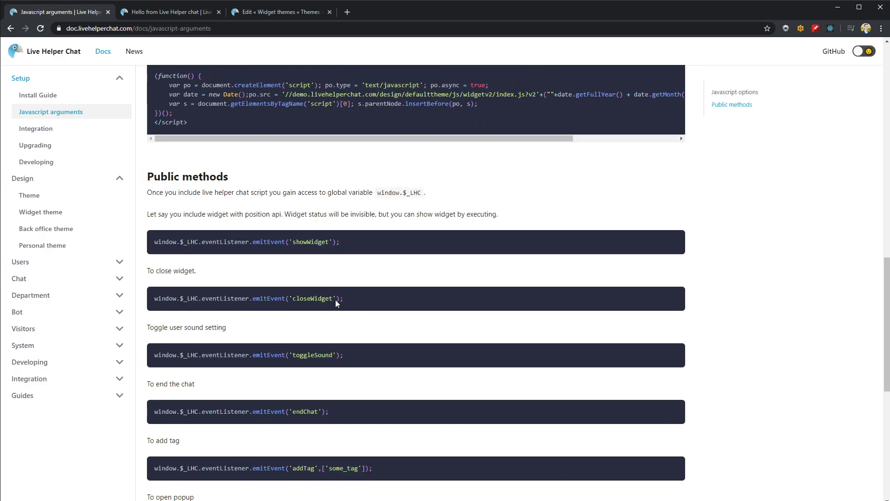
drag(346, 241, 149, 241)
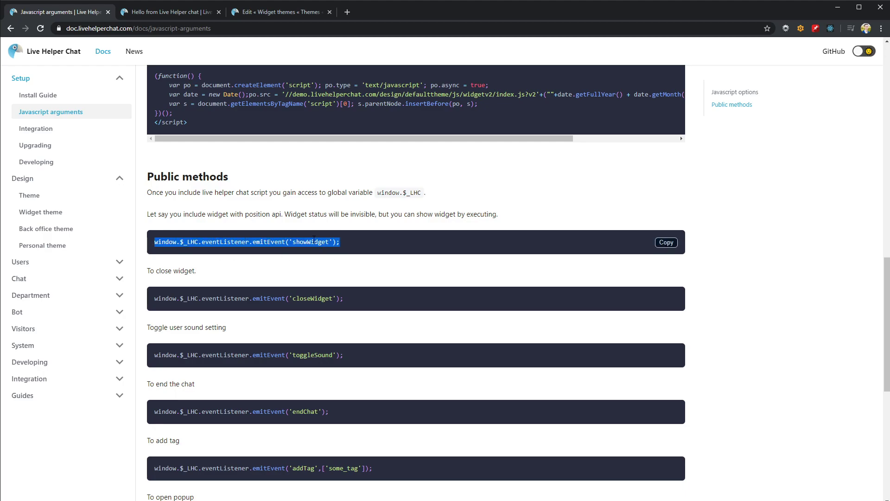
click(212, 238)
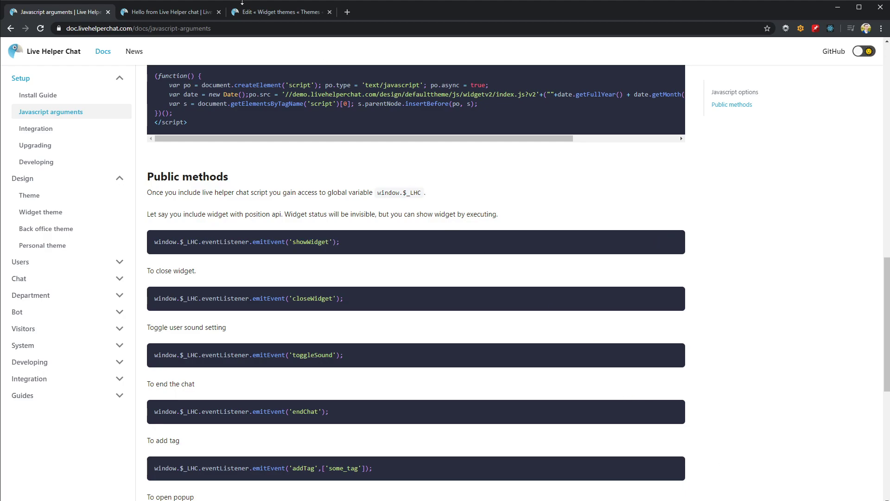
Switch to the widget theme edit page and show the Lithuanian translation of the text above the start chat form fields.
click(184, 12)
click(262, 12)
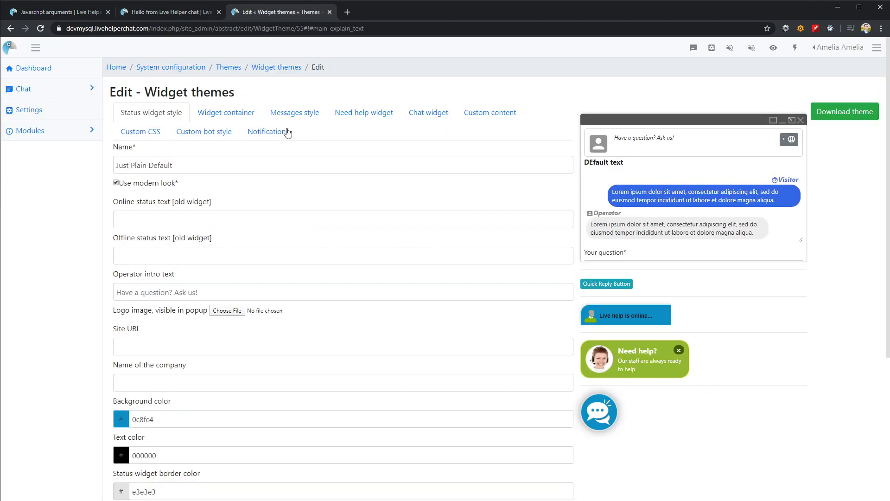
scroll(216, 224, down, 5)
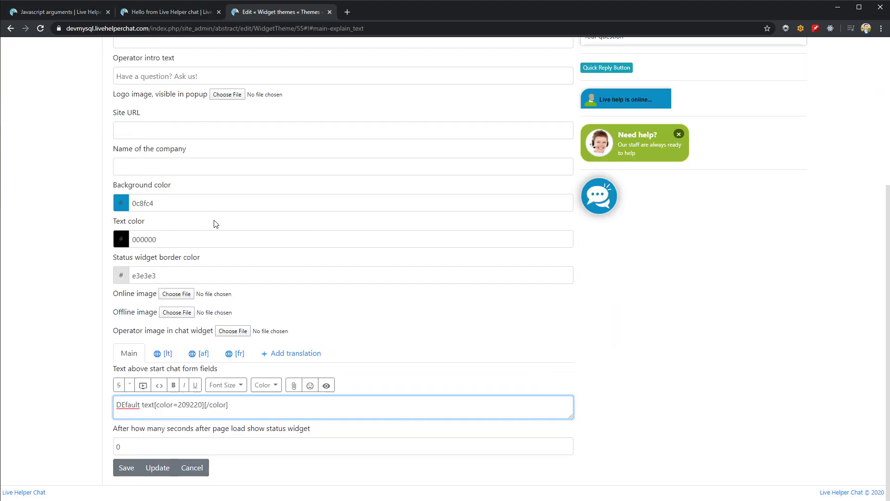
click(166, 354)
click(213, 358)
click(163, 353)
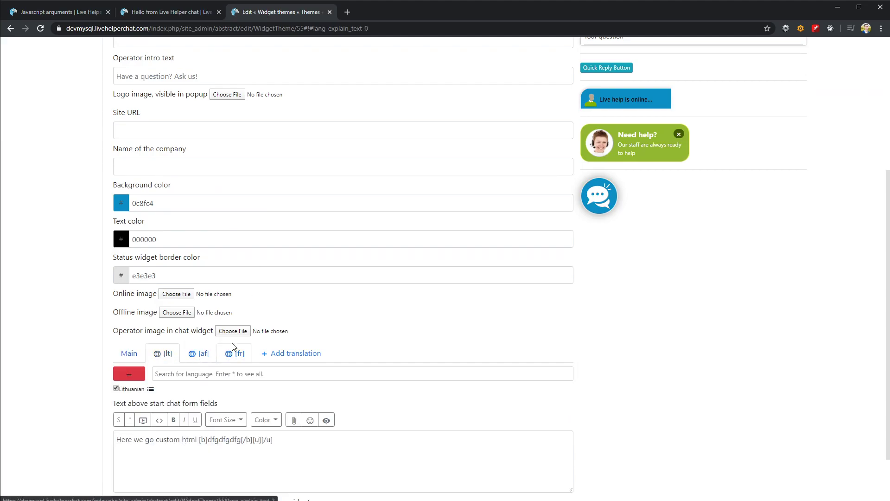
Open the theme's Chat widget settings and select the message text placeholder under Text changes.
scroll(324, 181, up, 5)
click(359, 114)
click(426, 115)
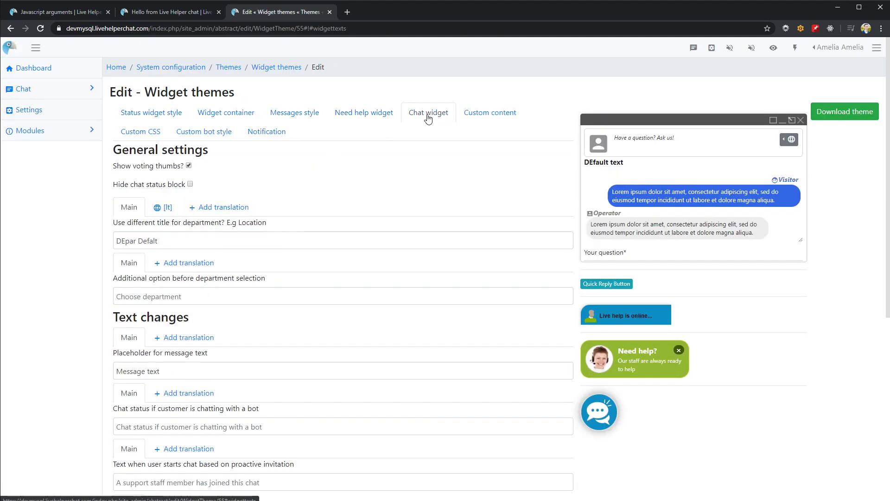
scroll(295, 258, down, 5)
click(171, 250)
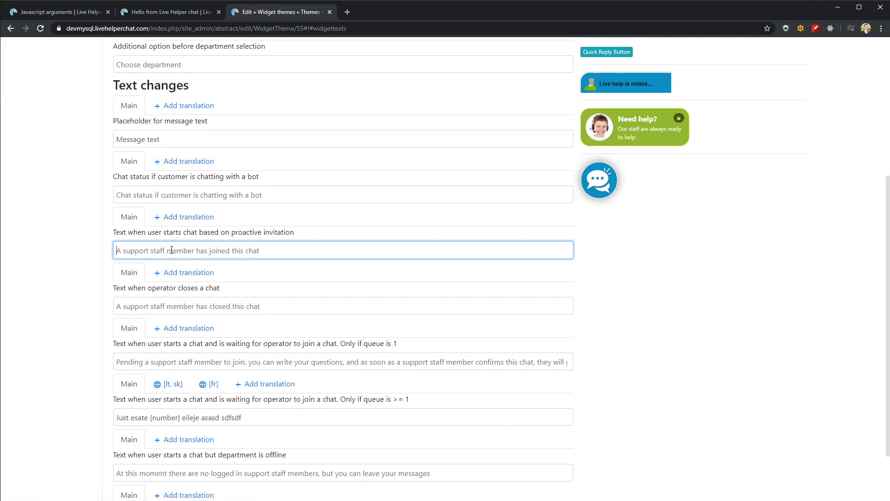
click(174, 139)
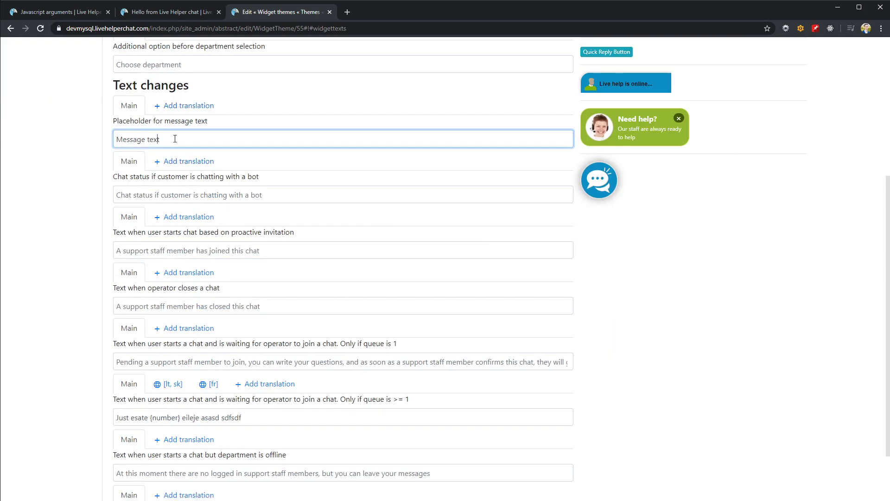
key(ctrl+a)
Add a translation for the message text placeholder and assign it to Lithuanian, filtering the languages by "li".
click(173, 107)
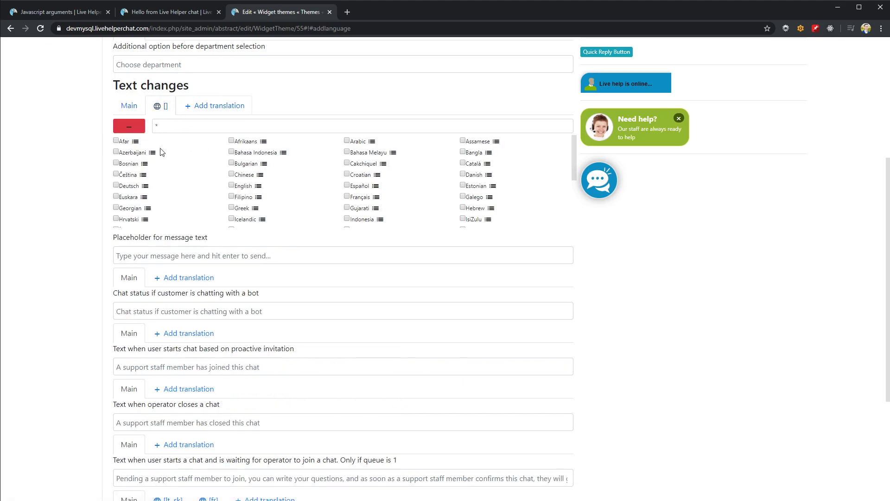
drag(180, 128, 138, 128)
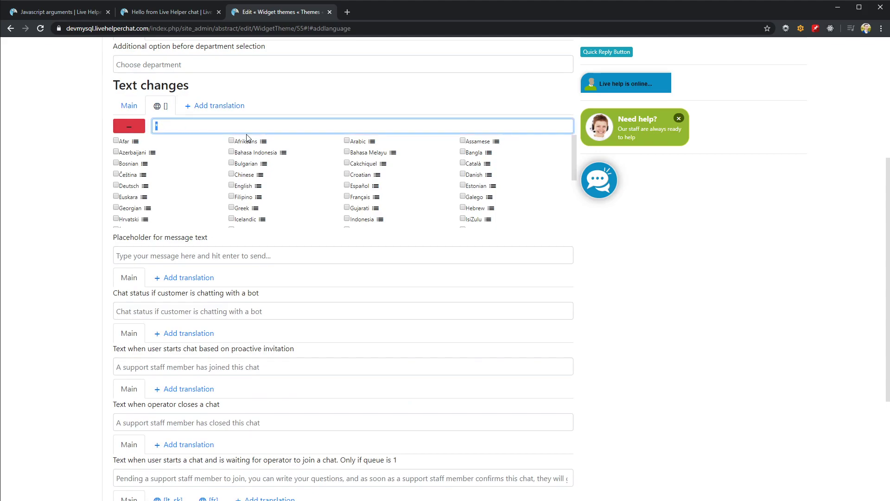
text(li)
click(120, 154)
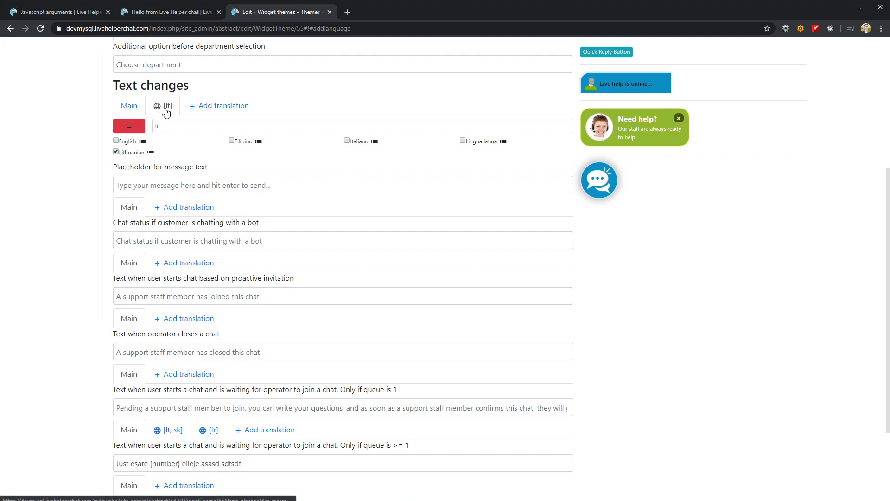
click(148, 182)
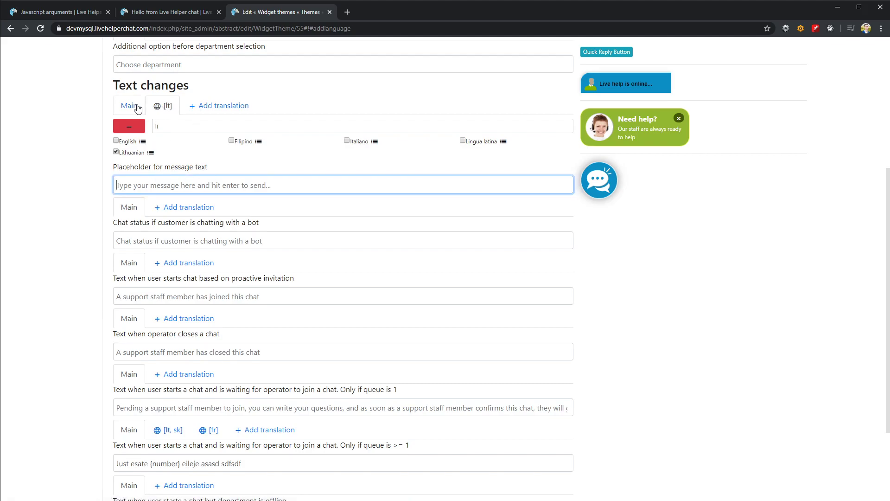
click(152, 106)
click(151, 106)
scroll(311, 205, up, 5)
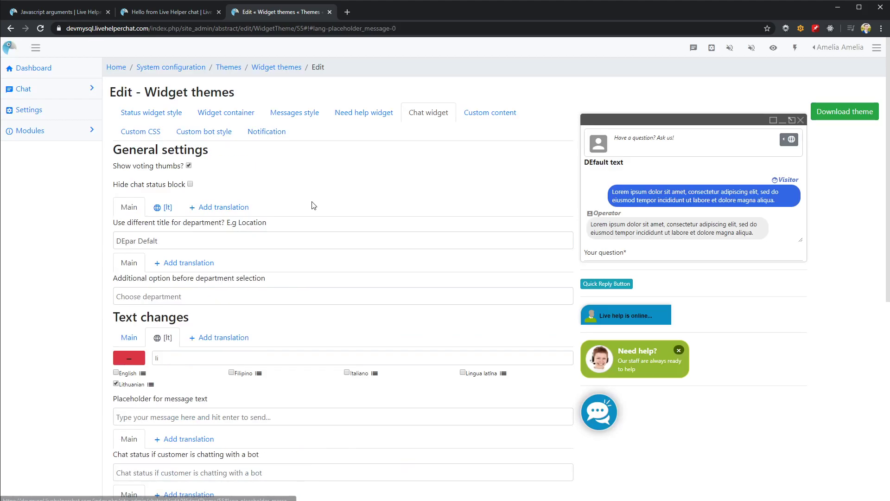
scroll(299, 213, down, 3)
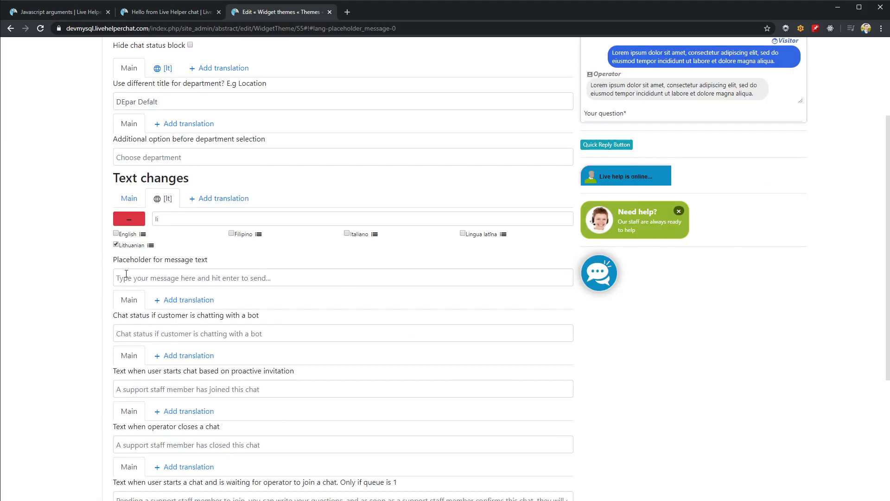
scroll(214, 215, up, 3)
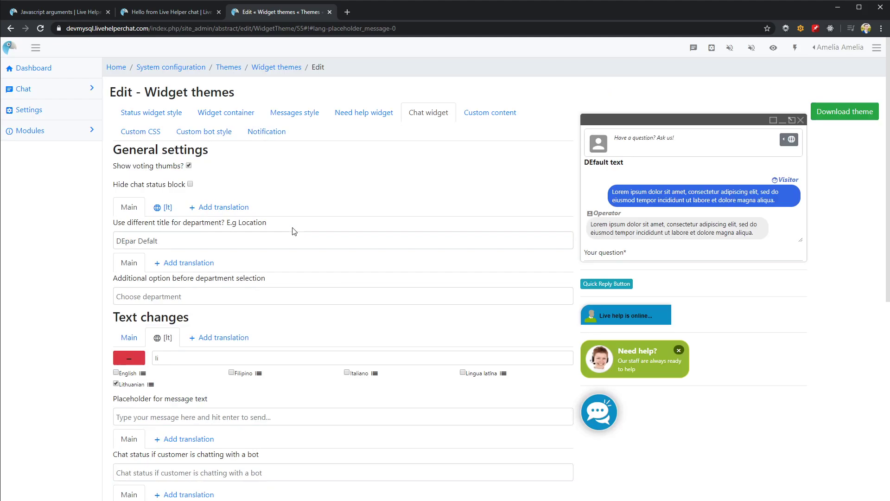
Open the logged-in operator's account and show the personal canned messages with the form for a new message.
click(828, 49)
click(771, 51)
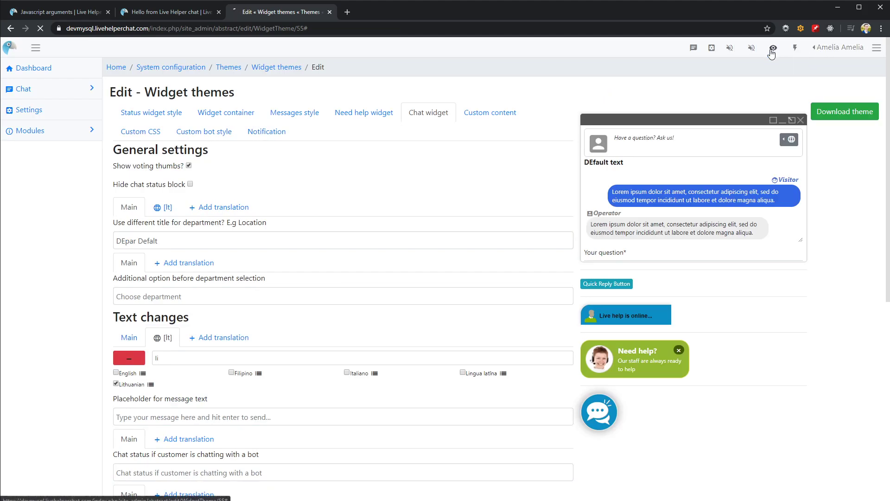
click(352, 93)
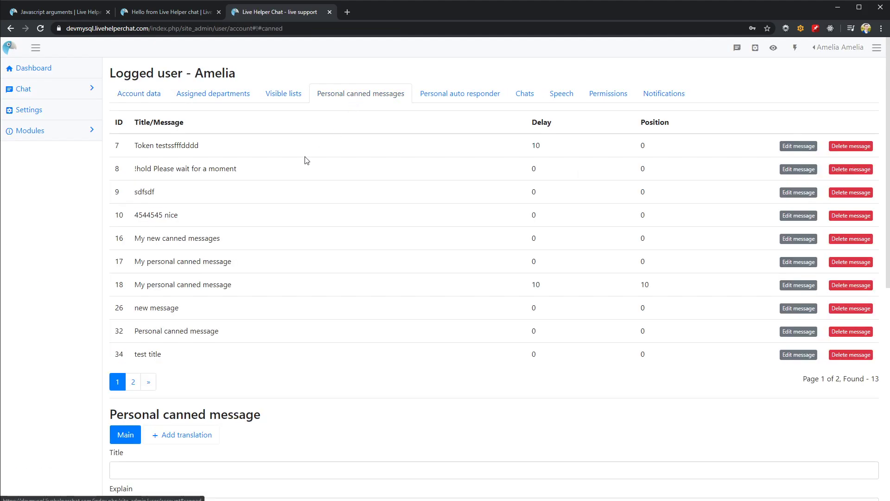
scroll(378, 219, down, 7)
scroll(259, 255, up, 3)
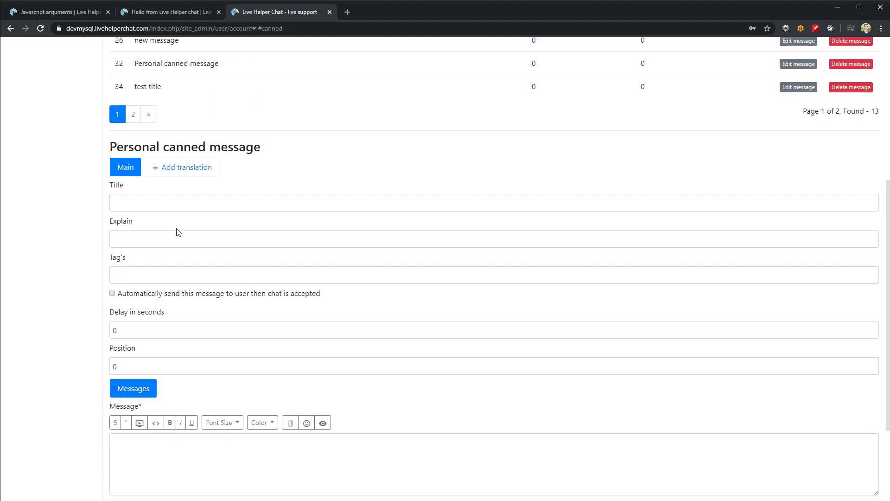
Add a translation to the new personal canned message to show its language choices and message fields.
click(173, 167)
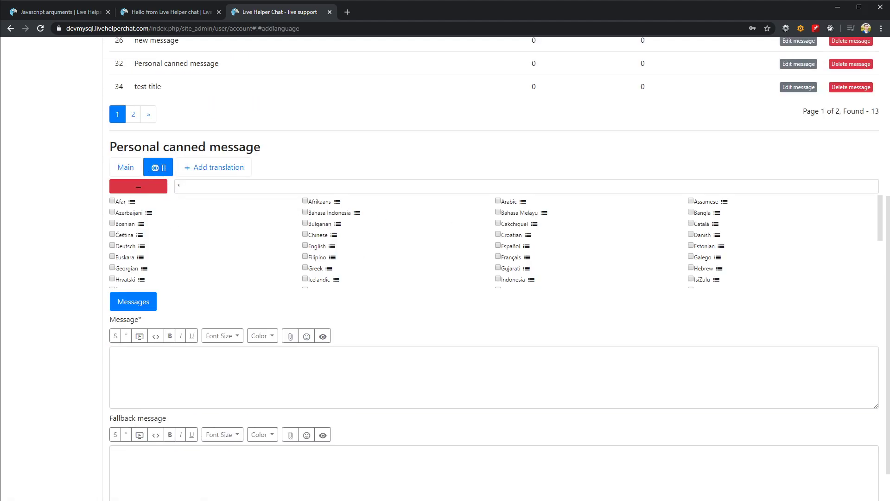
scroll(251, 254, up, 5)
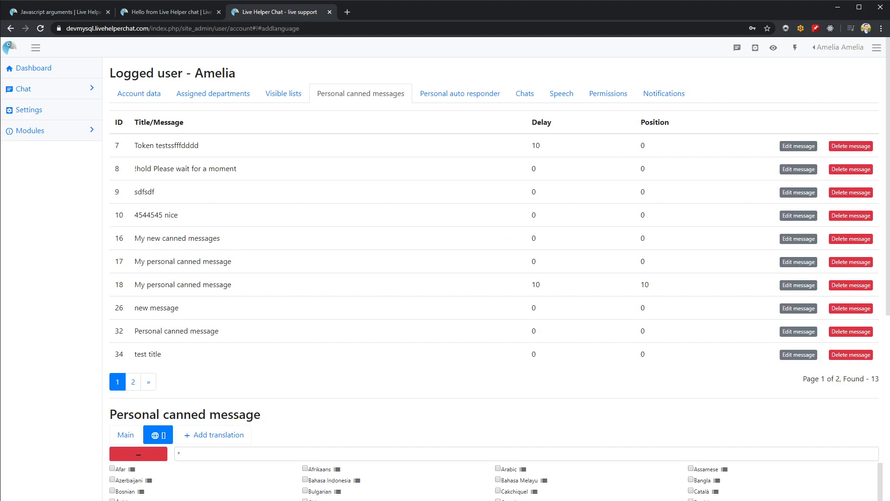
Switch to the documentation site, open the docs, expand the Chat section and look through its topics.
click(165, 12)
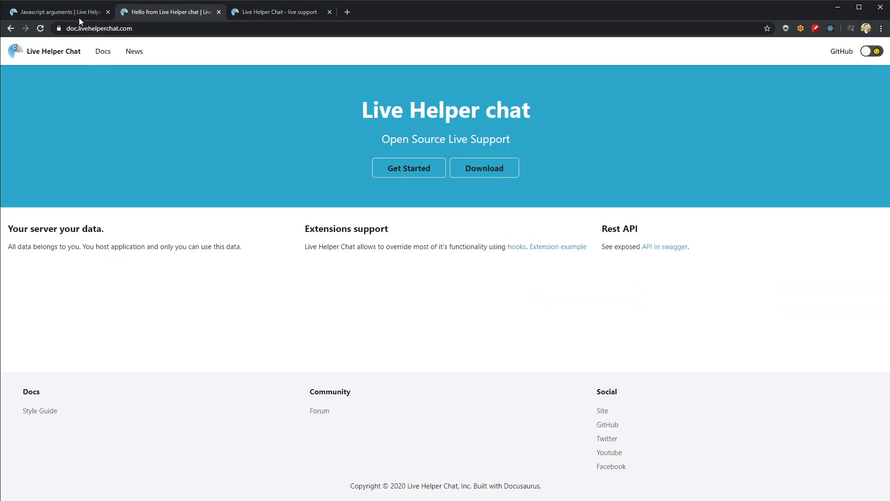
click(103, 51)
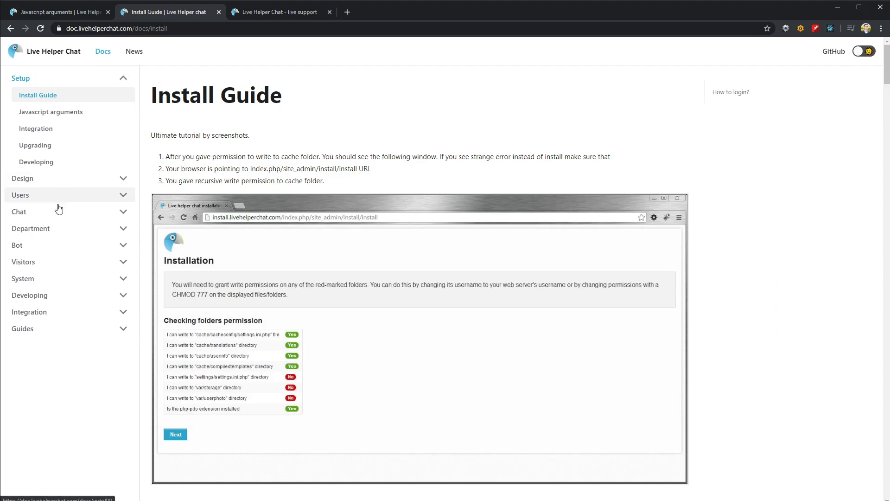
click(41, 216)
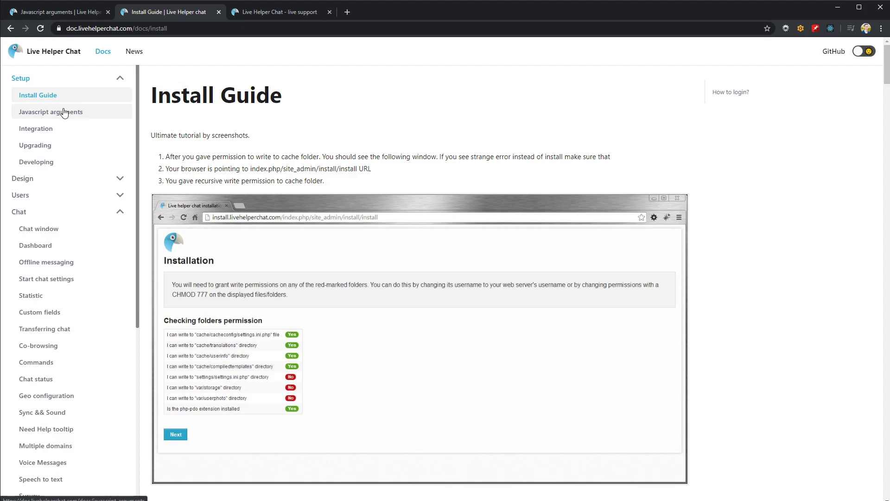
scroll(69, 204, down, 1)
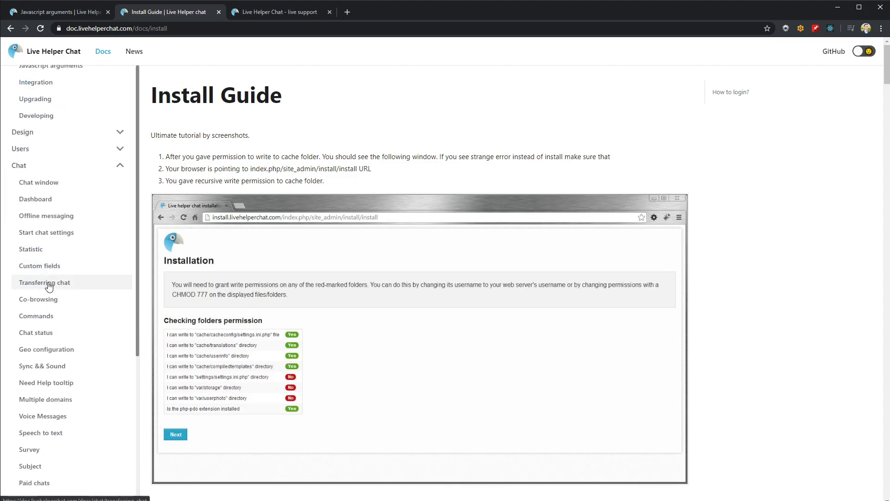
scroll(62, 264, down, 1)
scroll(60, 241, down, 4)
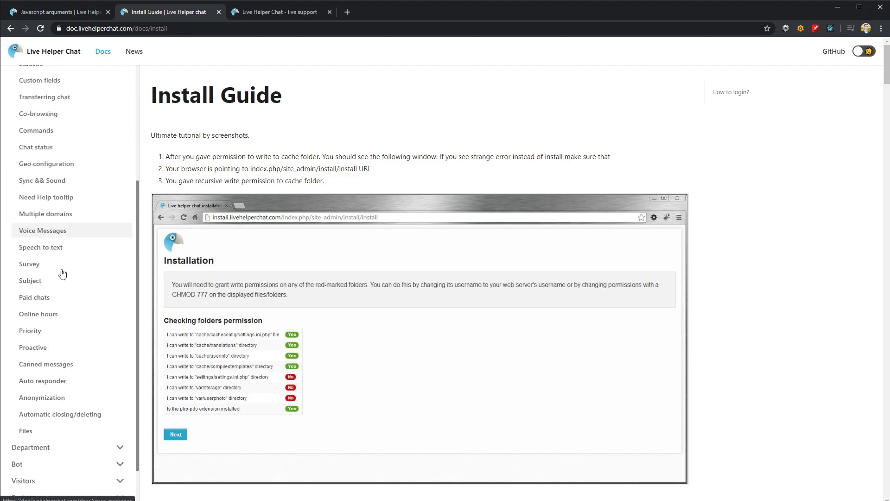
scroll(51, 260, up, 2)
scroll(46, 308, up, 1)
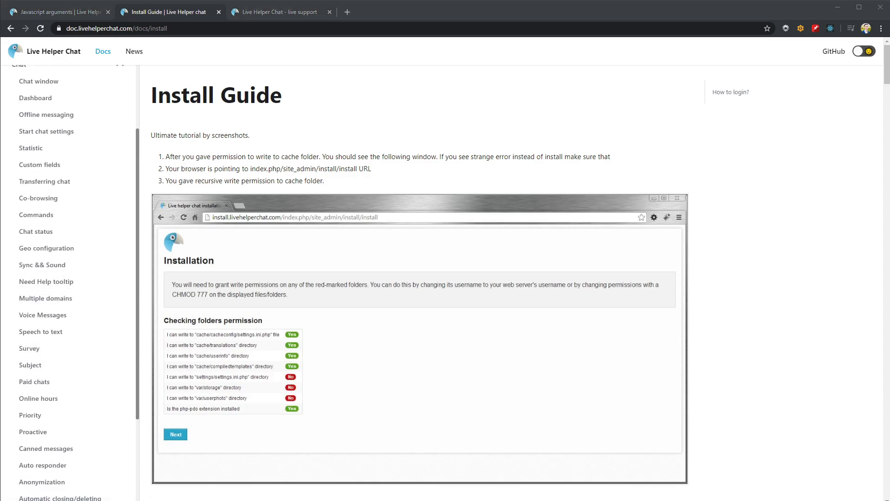
Go to doc.livehelperchat.com/docs/custom-fields-and-prefill#showing-custom-column-in-chat-list, removing the leading "3. Custom column" text from the pasted address.
click(187, 27)
text(3. Custom column https://doc.livehelperchat.com/docs/custom-fields-and-prefill#showing-custom-column-in-chat-list)
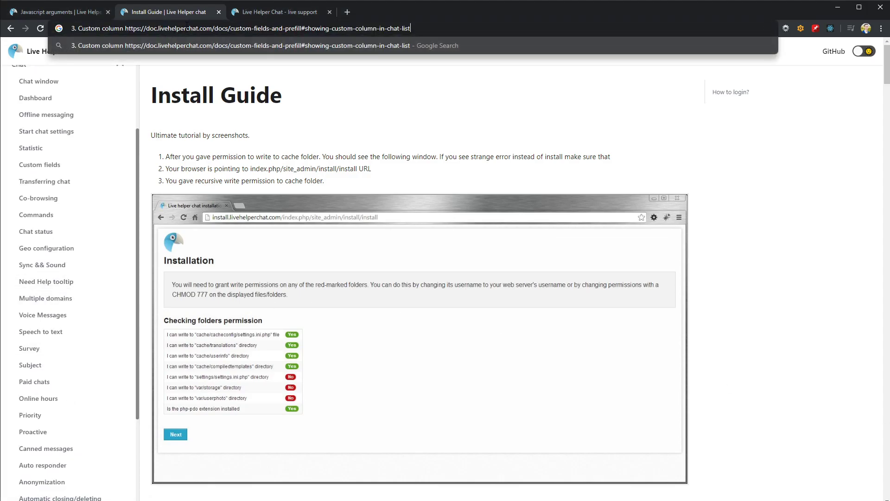
drag(126, 27, 70, 28)
key(BackSpace)
key(Return)
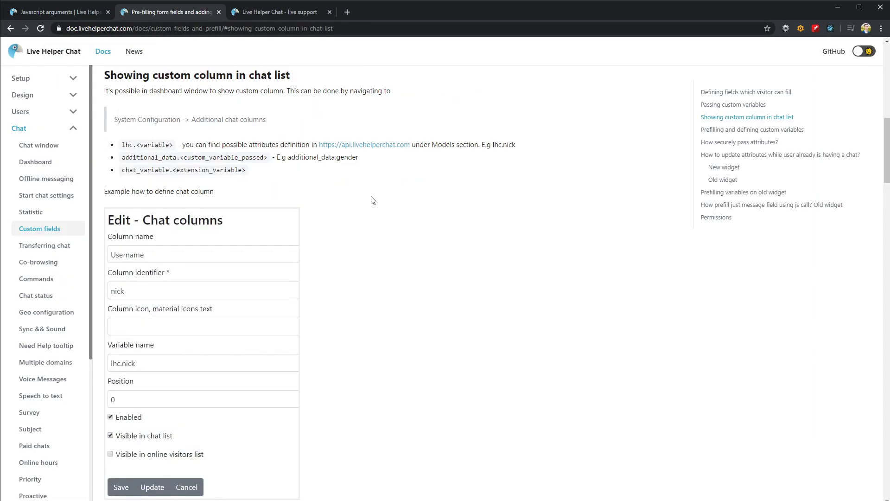
Examine how chat variables are passed, how a custom chat column is defined and how it looks in the chat list.
scroll(122, 187, up, 4)
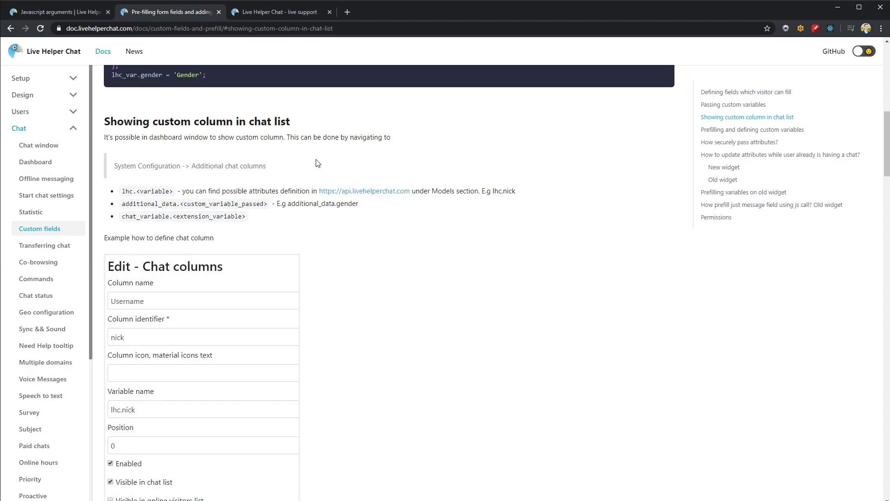
scroll(156, 225, up, 3)
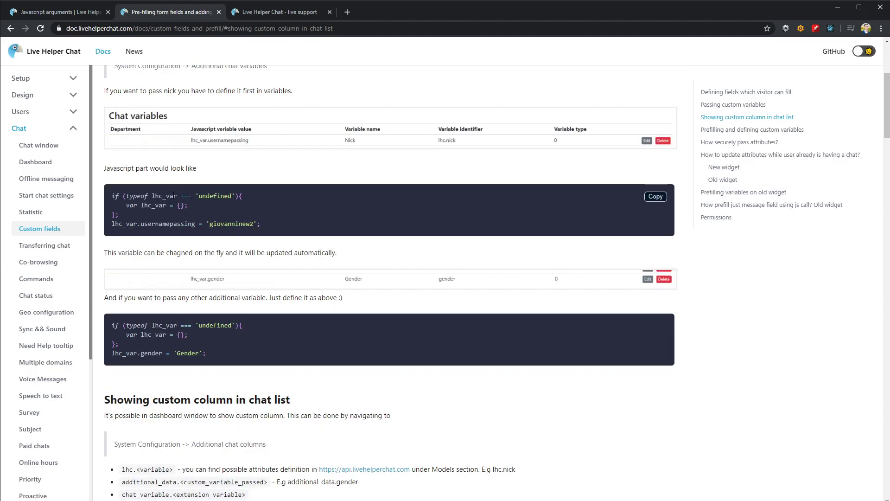
scroll(225, 224, down, 12)
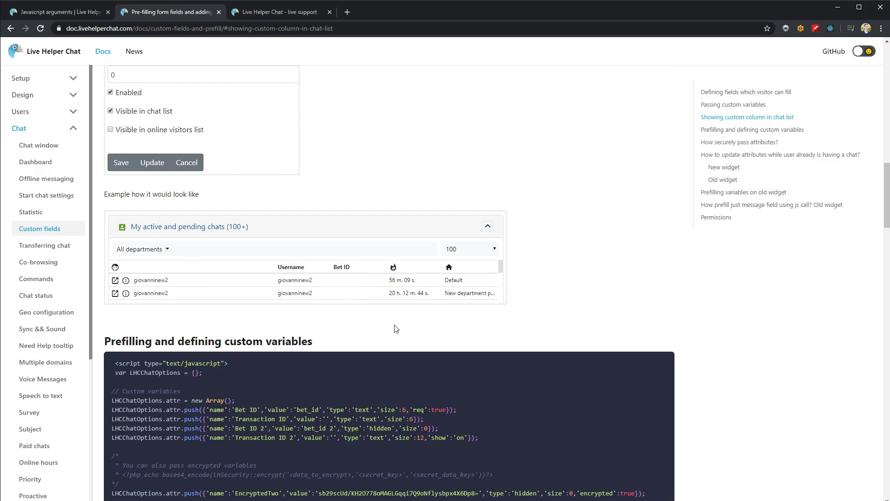
scroll(304, 290, up, 3)
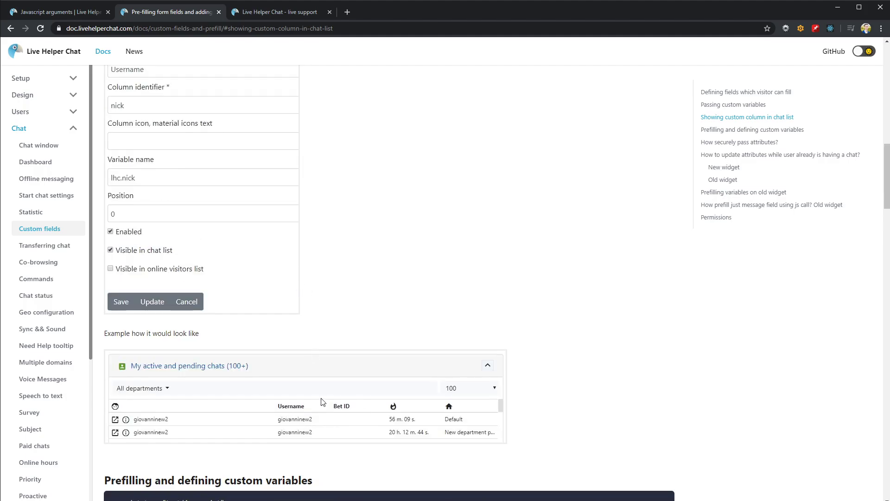
scroll(328, 390, down, 5)
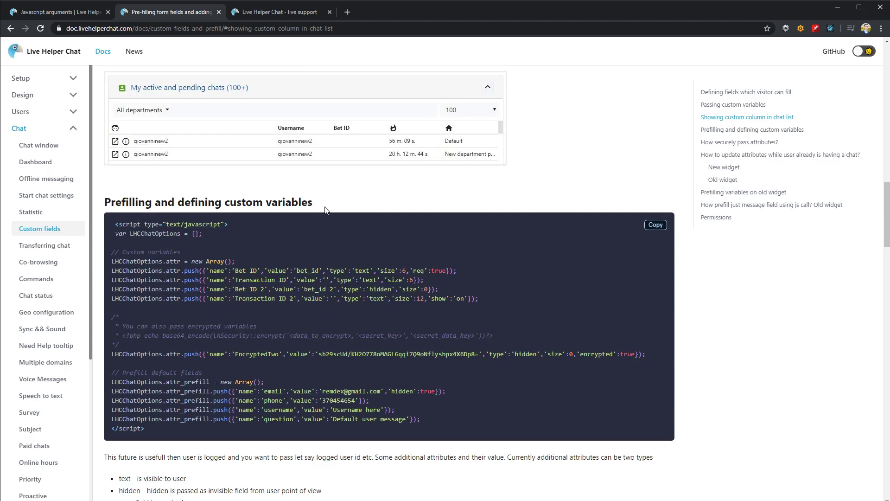
scroll(316, 286, up, 10)
scroll(207, 284, up, 2)
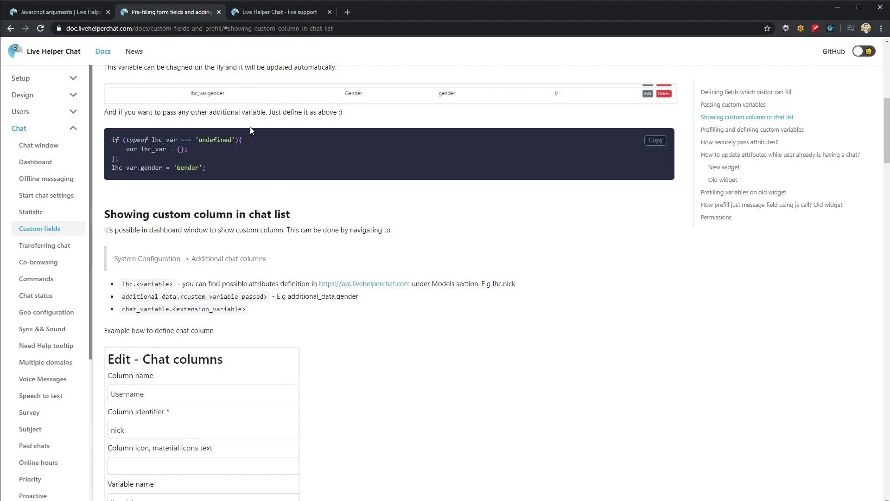
click(90, 14)
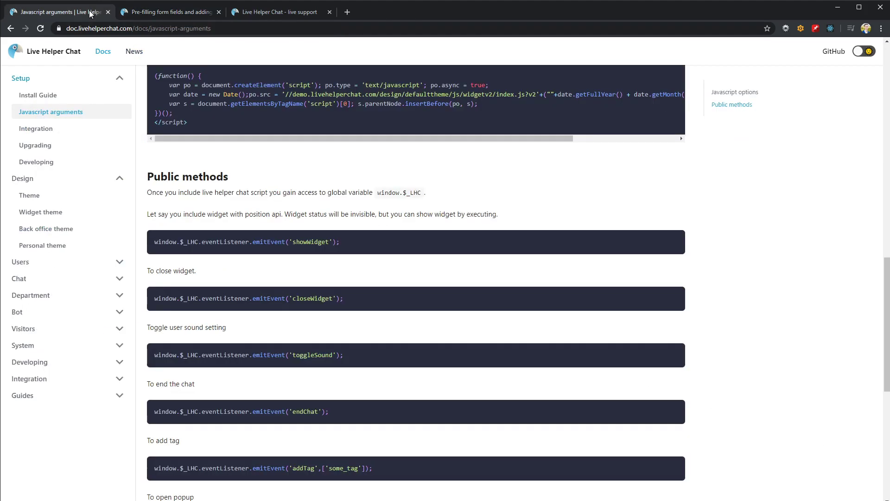
click(149, 12)
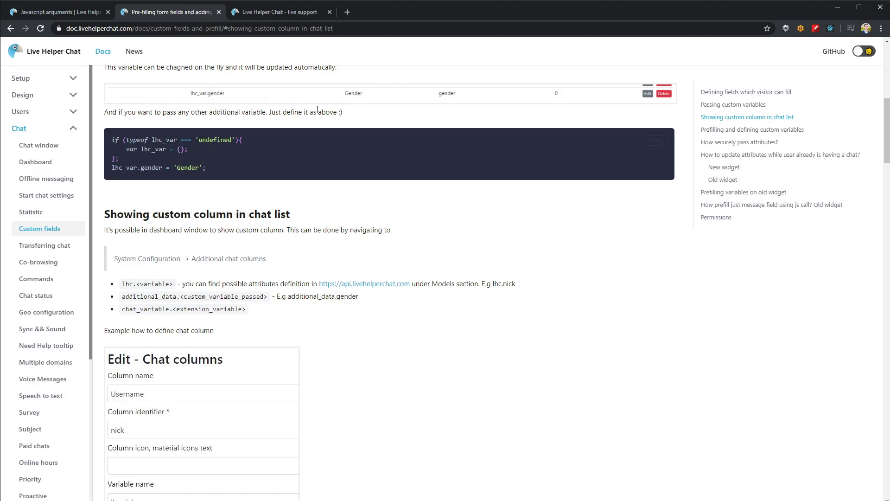
click(275, 16)
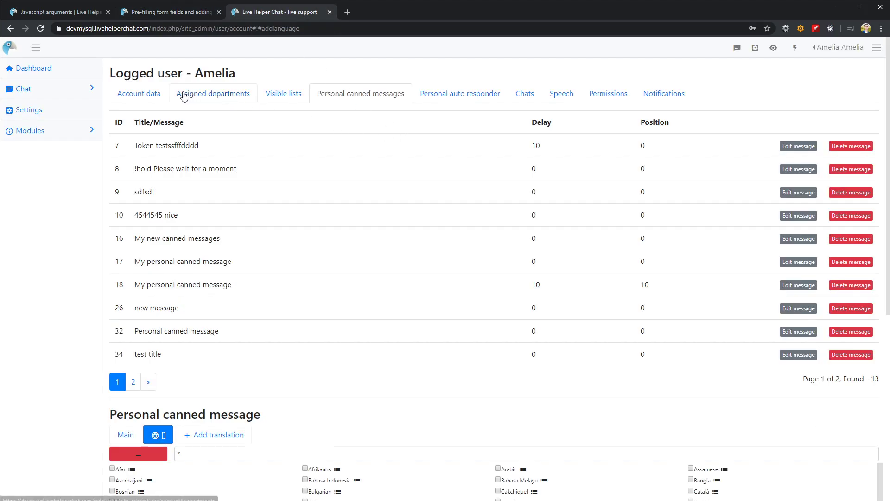
click(170, 11)
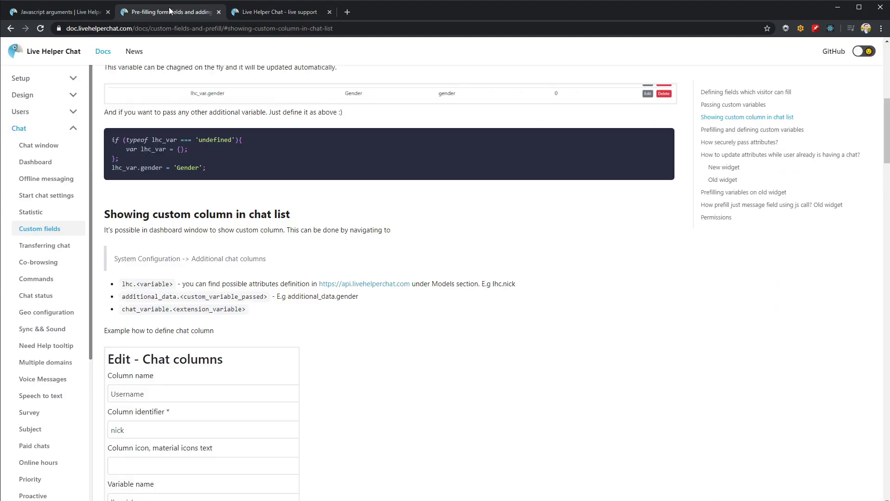
click(86, 13)
Load install.livehelperchat.com/site_admin in place of the personal canned messages page.
click(260, 14)
click(251, 29)
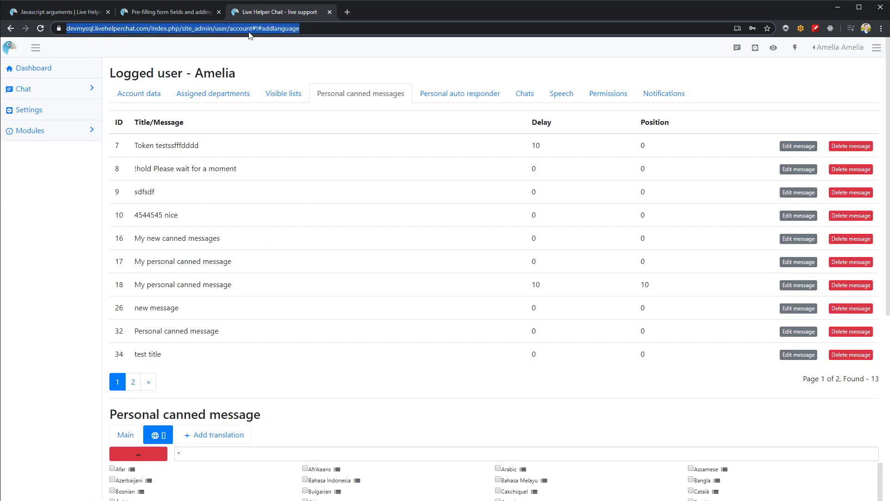
text(install.livehelperchat.com/s)
key(Return)
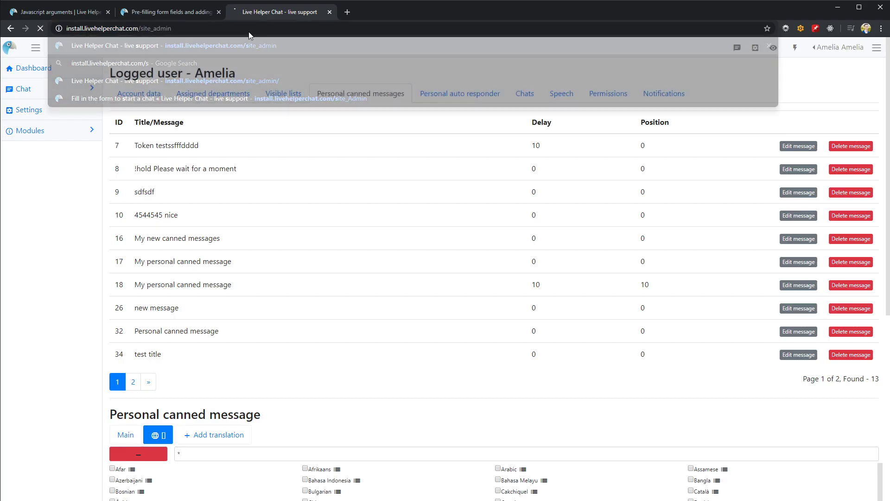
Switch between open chats 34 and 33 and examine their status icons and the message history of chat 34.
click(200, 75)
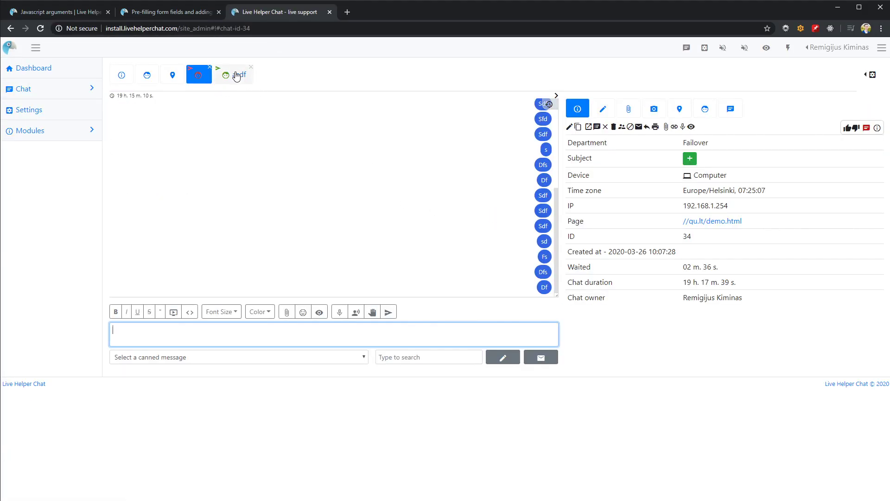
click(239, 77)
click(208, 83)
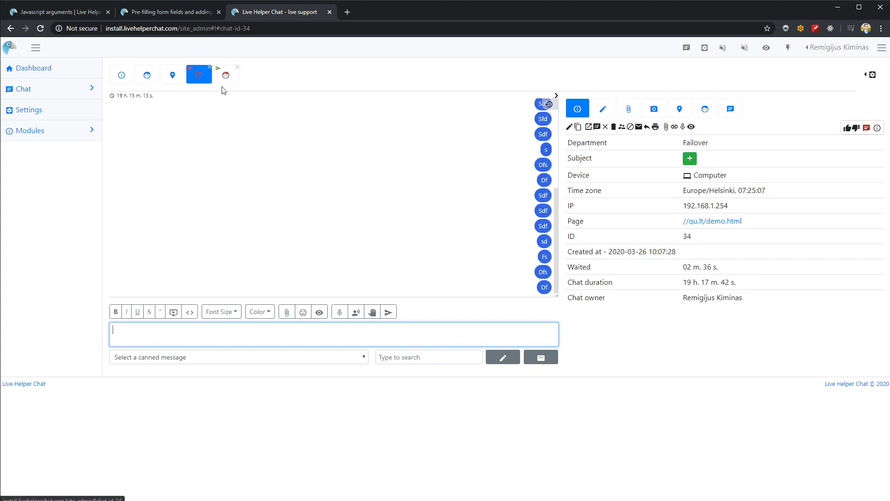
scroll(455, 217, up, 4)
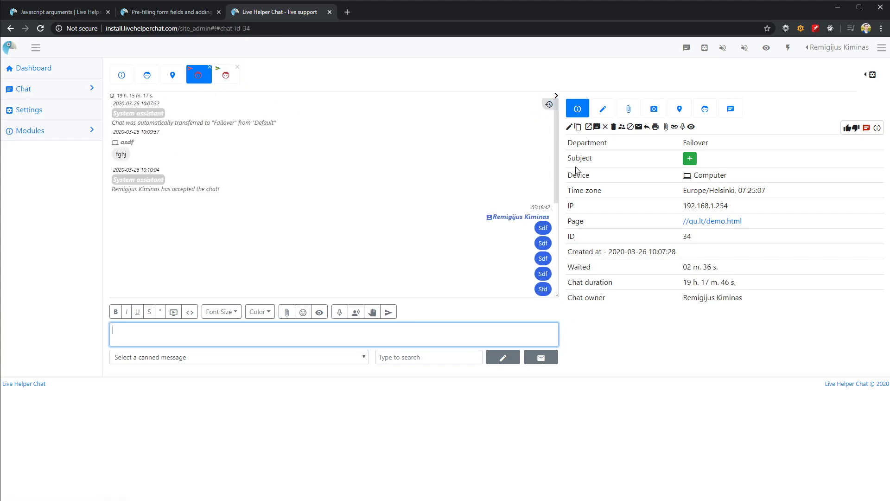
click(226, 75)
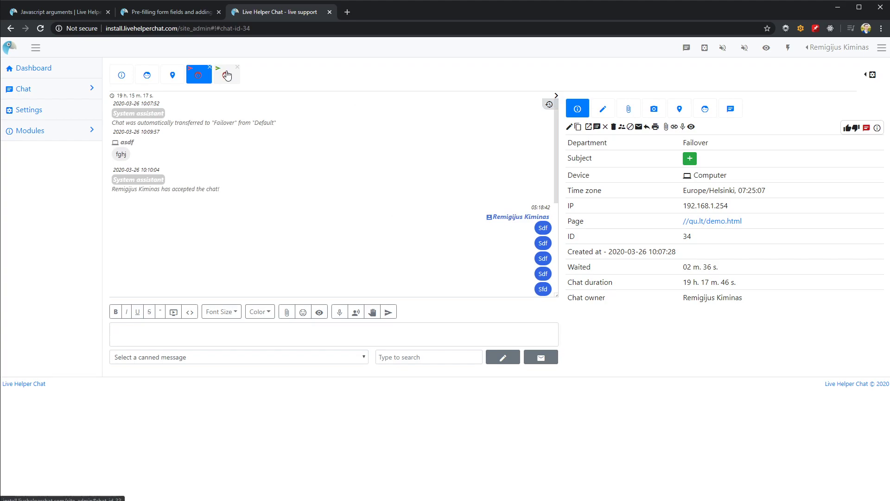
click(198, 80)
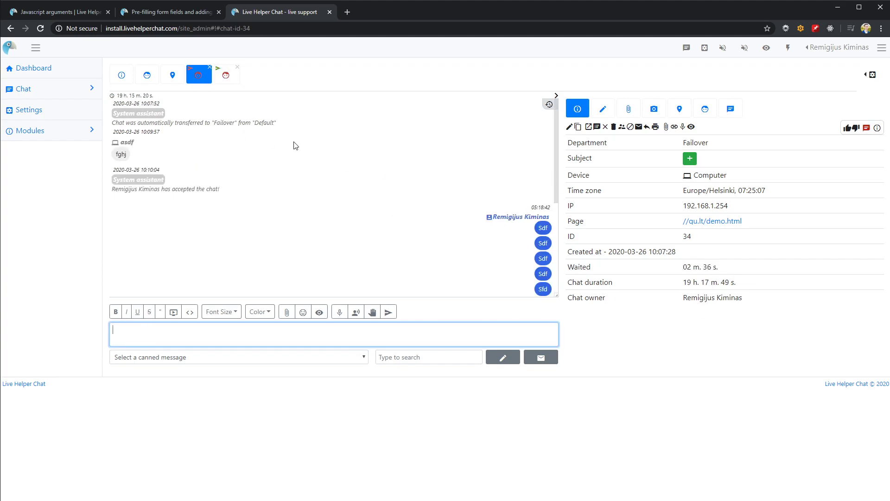
click(227, 79)
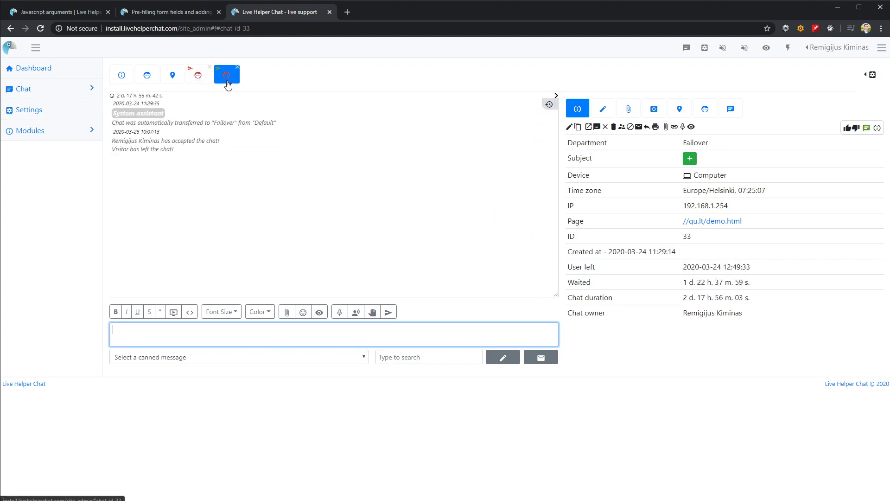
Return to chat 34 and send the visitor the message "Sdfsdf".
click(198, 76)
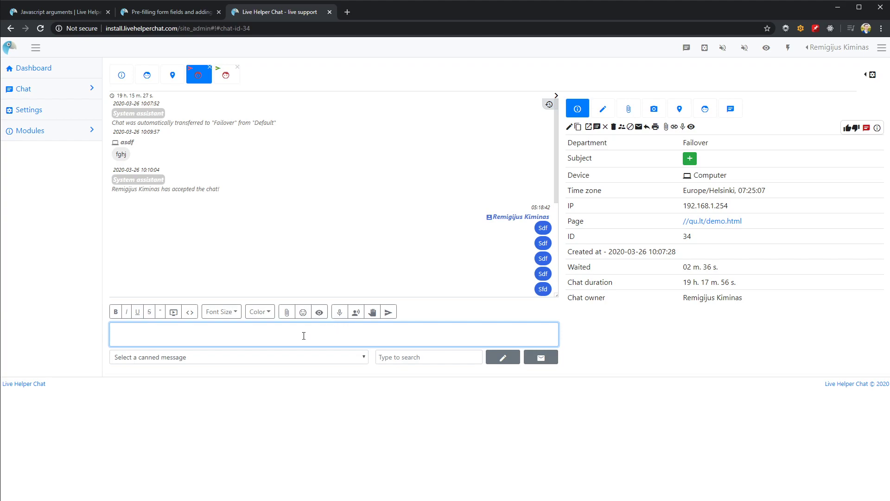
text(dfs)
key(Return)
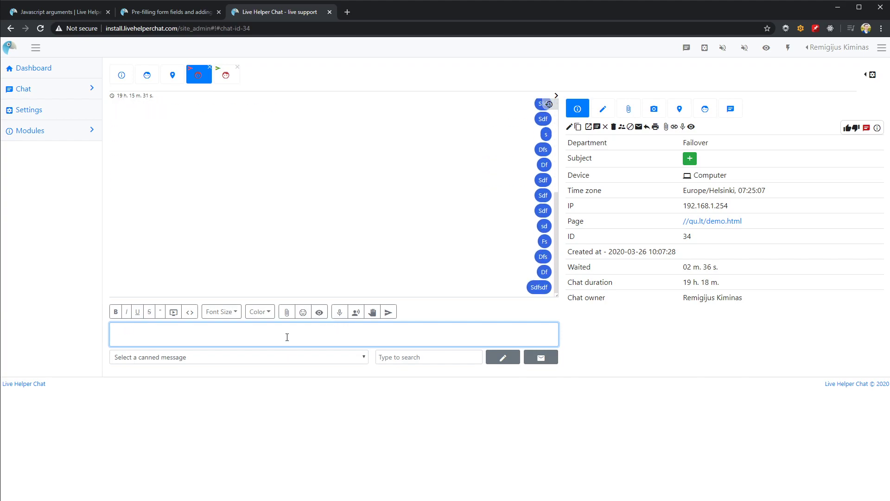